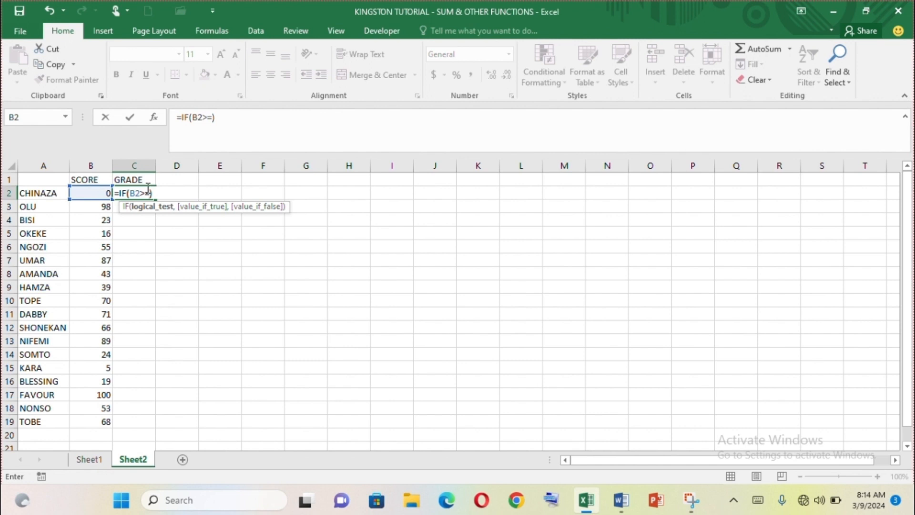
- Complete the grade formula in C2 as =IF(B2>=50,"PASS","FAIL") and reselect the cell
type("50,")
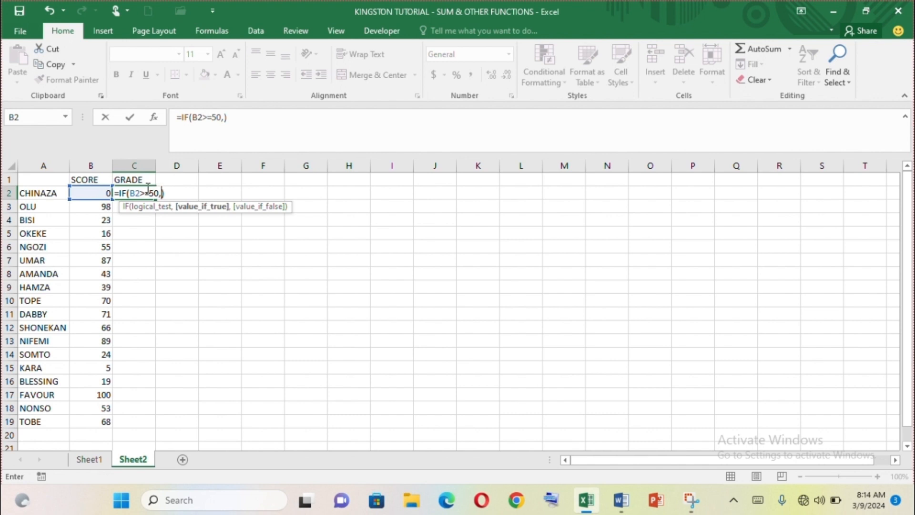
type("\"PASS\",")
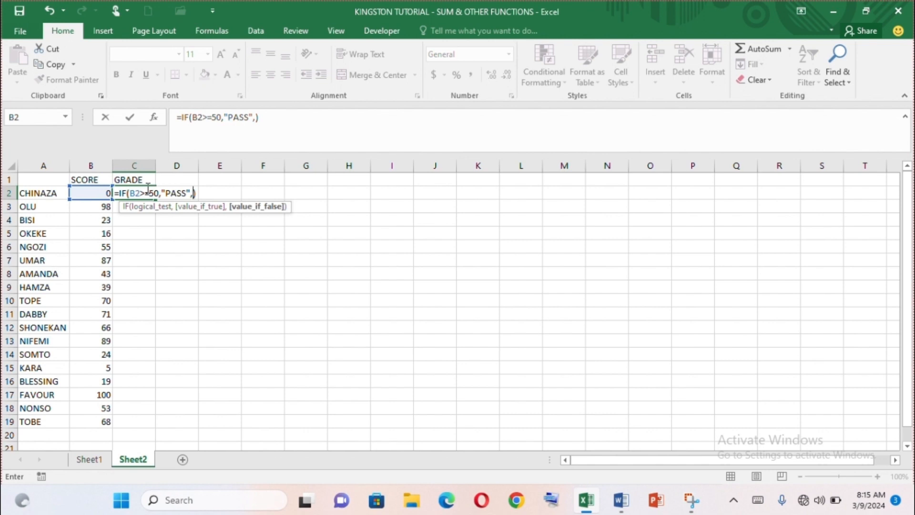
type("\"FAIL\"")
key("Return")
left_click(137, 192)
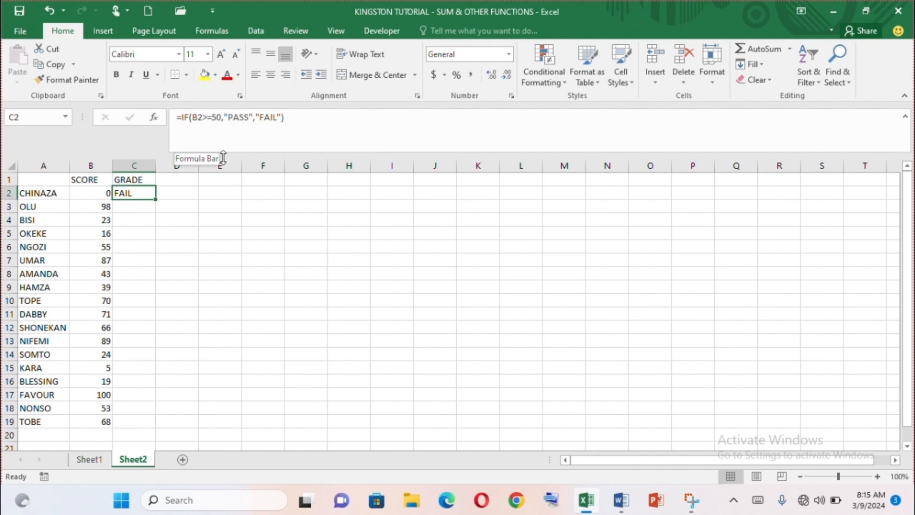
- Enter the grade formula =IF(B3>=50,"PASS","FAIL") in C3 and reselect the cell
left_click(137, 208)
type("=")
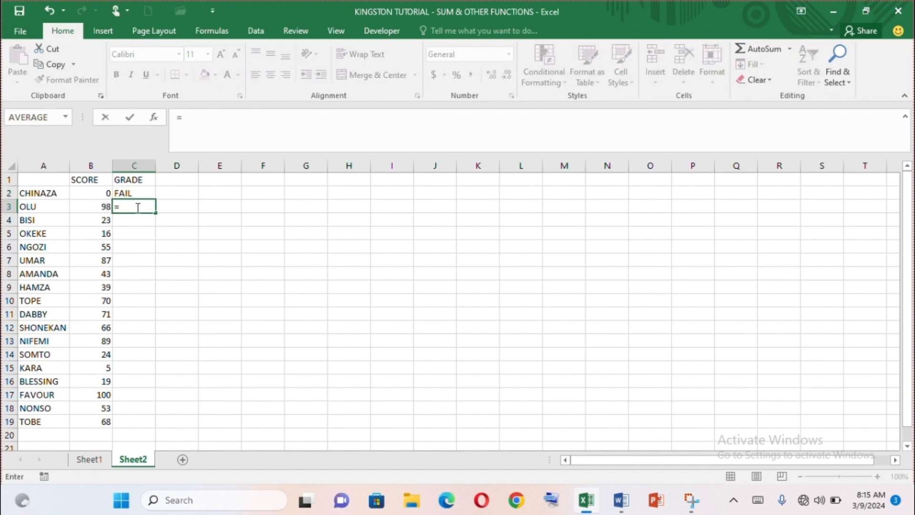
type("IF()")
left_click(130, 206)
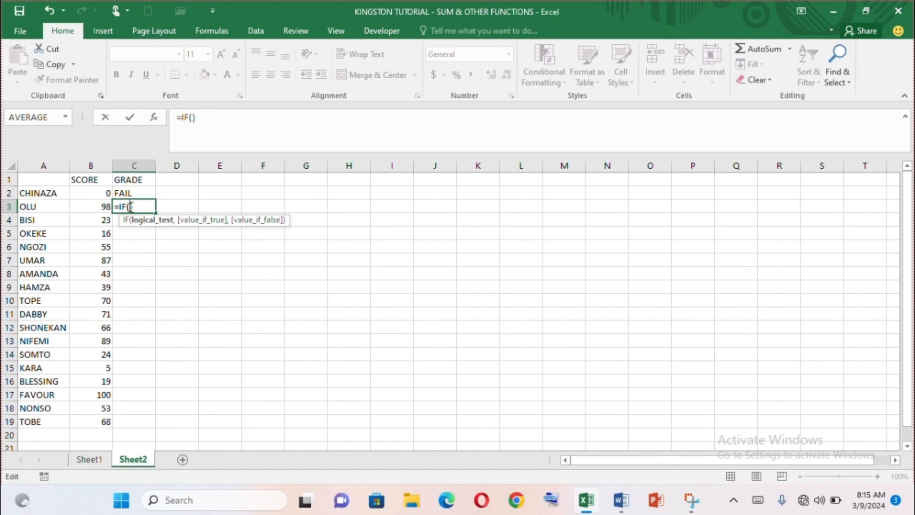
type("B3>")
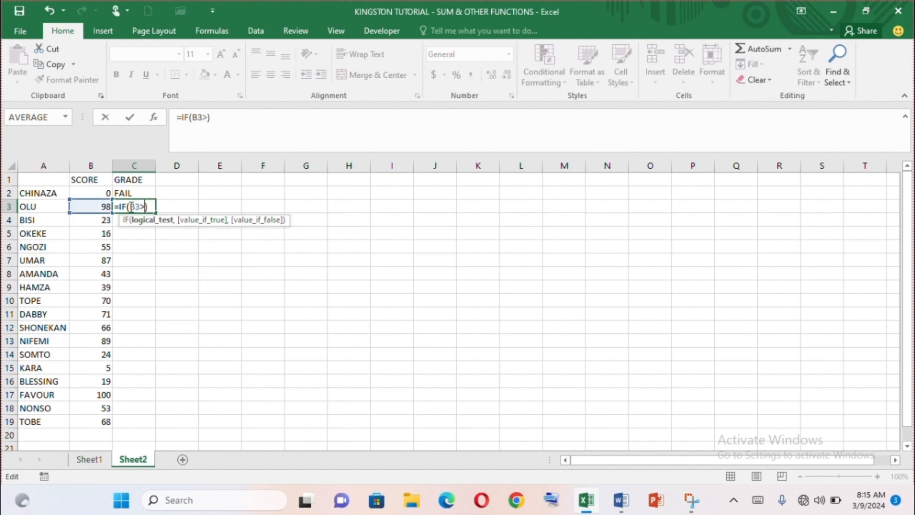
type("=50,")
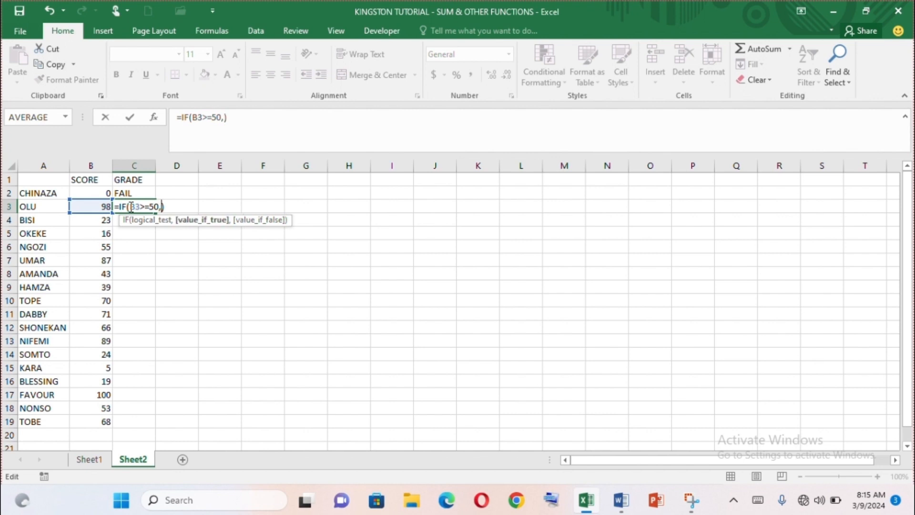
type("\"PASS\",")
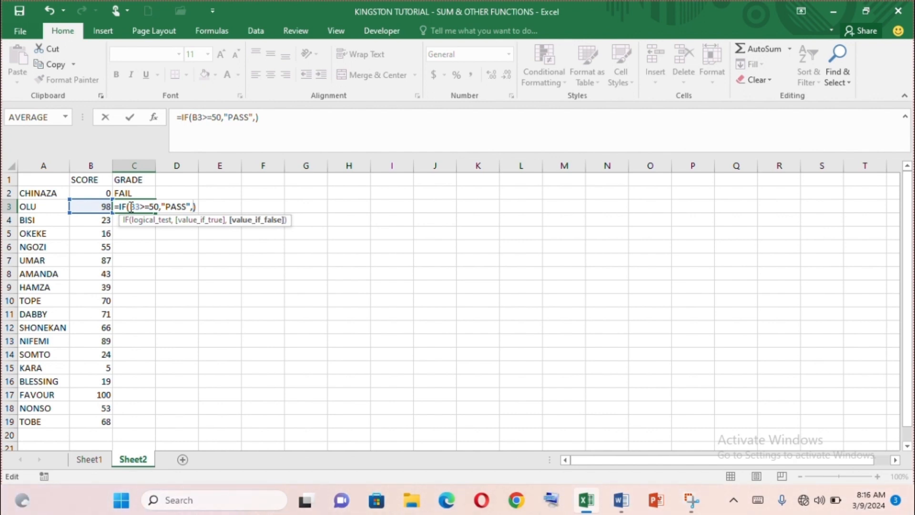
type("\"FAIL\")")
key("Return")
left_click(136, 205)
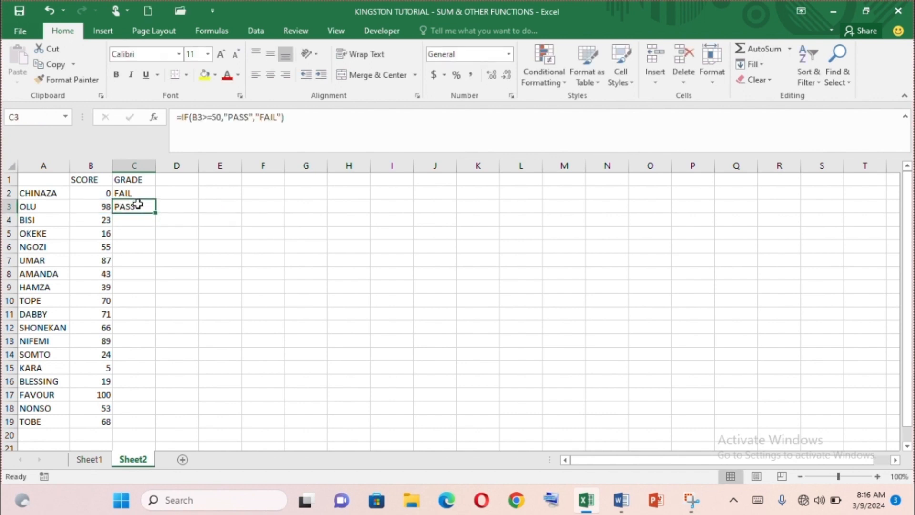
- Fill the grade formula from C3 down to C19
mouse_move(156, 213)
left_mouse_down()
mouse_move(159, 388)
mouse_move(158, 213)
left_mouse_up()
left_click_drag(156, 214, 168, 427)
left_click(201, 371)
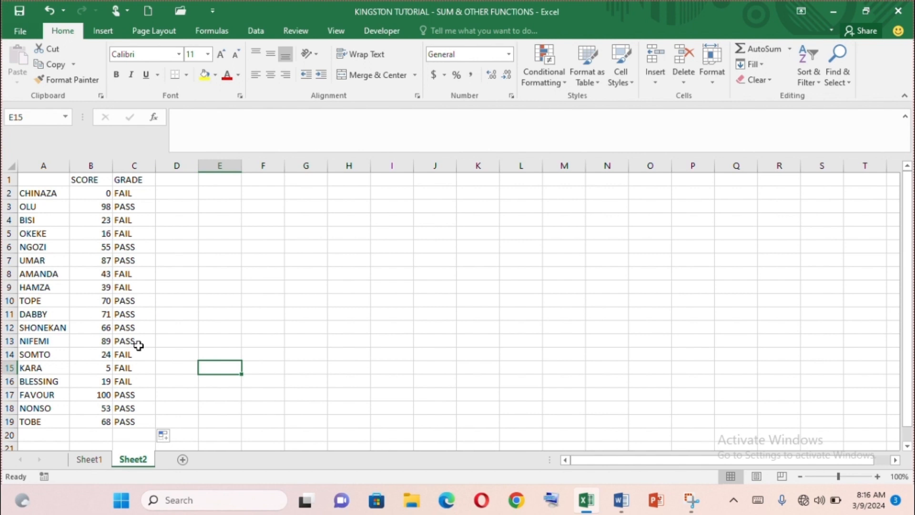
- Clear most of the scores in column B and replace them with new ones, including 91 in B3 and 70 in B4
left_click(96, 192)
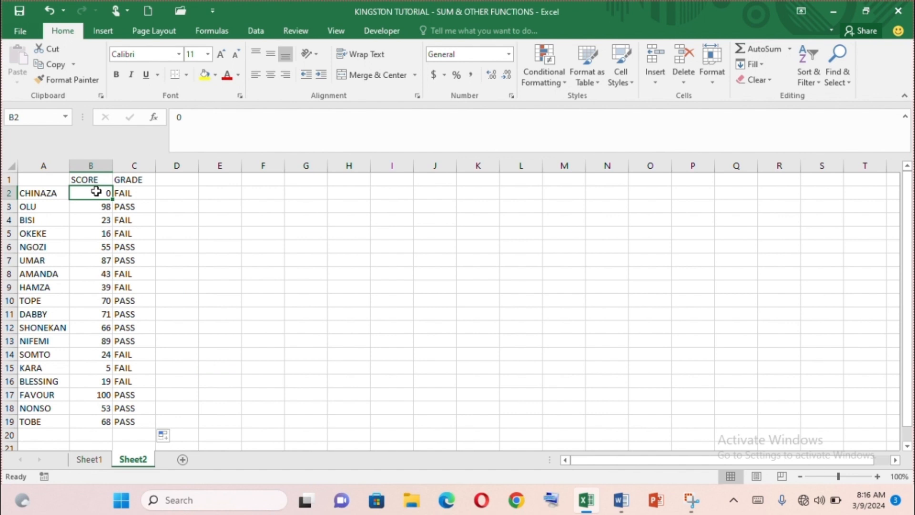
key("BackSpace")
key("Return")
key("BackSpace")
key("Return")
key("BackSpace")
key("Return")
key("BackSpace")
key("Return")
key("BackSpace")
key("Return")
key("BackSpace")
key("Return")
key("Return")
key("BackSpace")
key("Return")
key("BackSpace")
key("Return")
key("BackSpace")
key("Return")
key("BackSpace")
key("Return")
key("BackSpace")
key("Return")
key("BackSpace")
key("Return")
key("BackSpace")
key("Return")
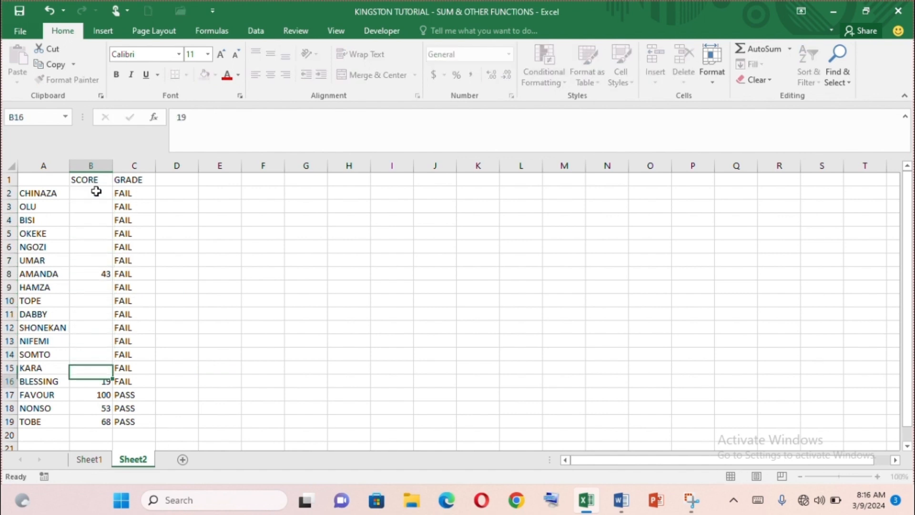
key("Return")
key("BackSpace")
key("ctrl+z")
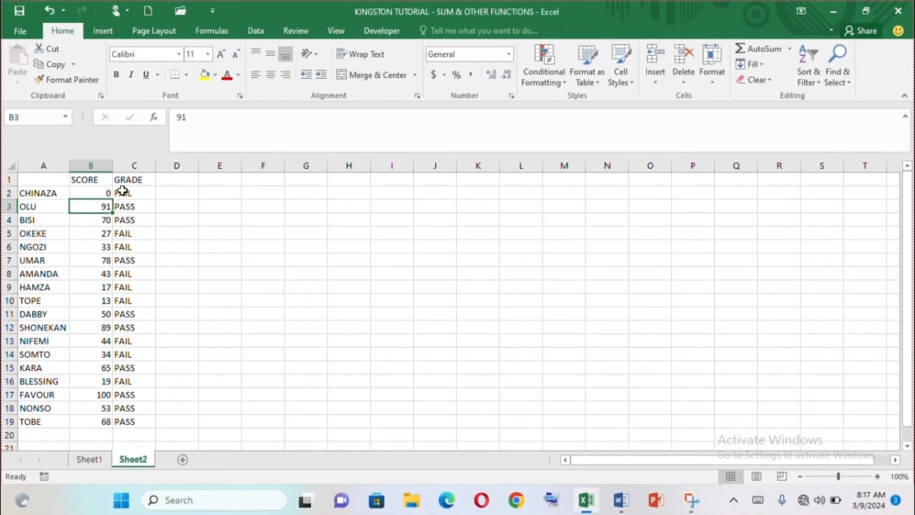
left_click(122, 191)
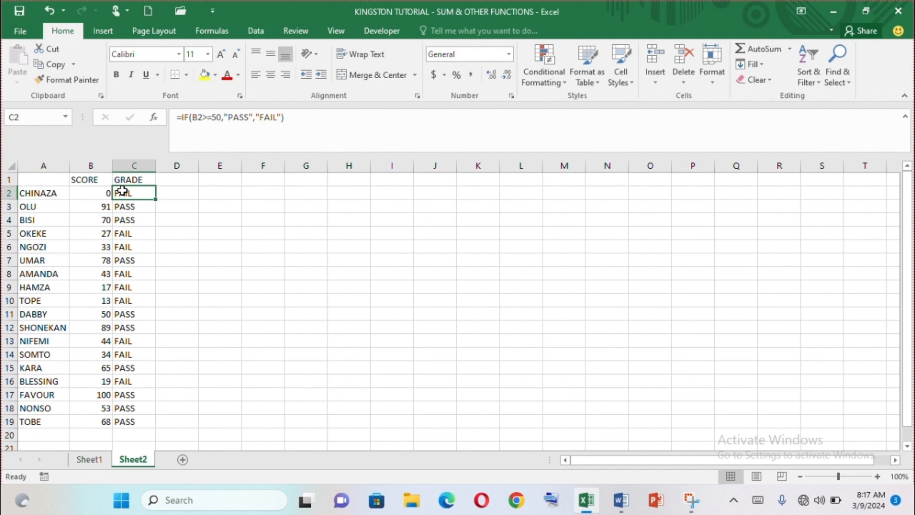
left_click(27, 178)
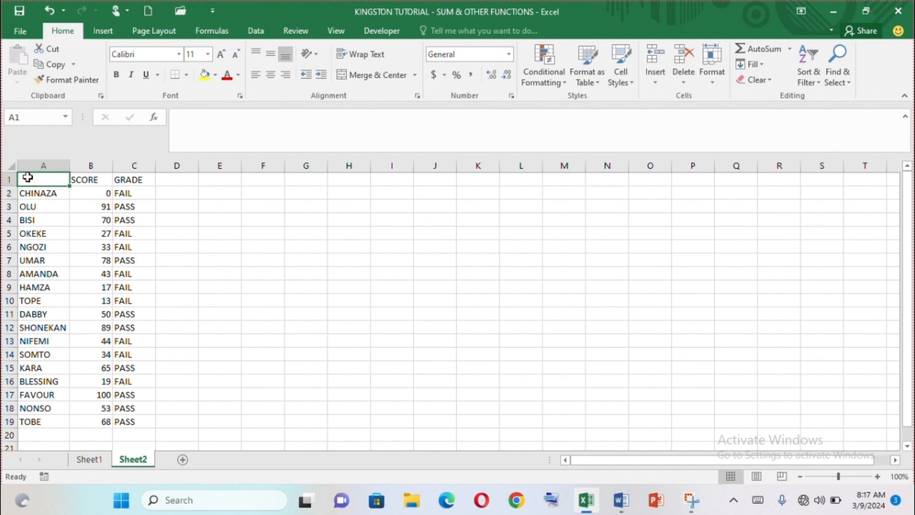
left_click_drag(27, 178, 147, 423)
left_click(176, 315)
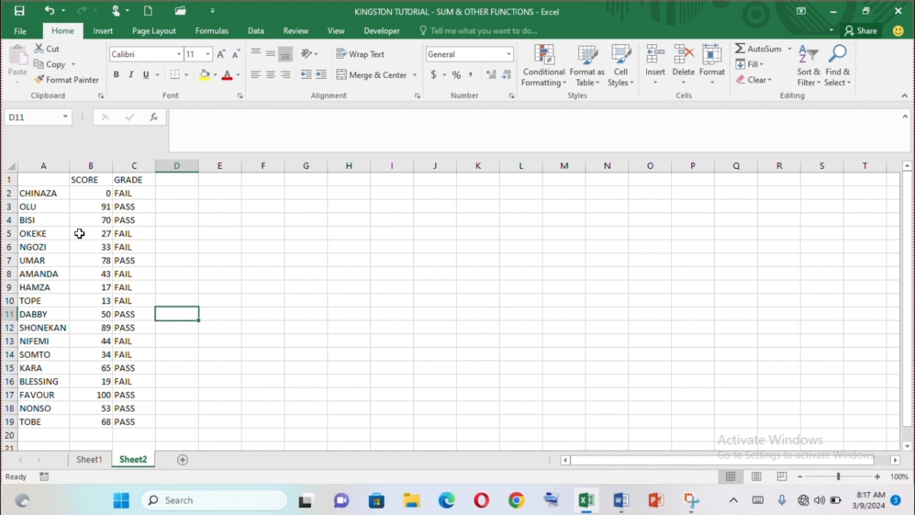
- Copy the score table A1:C19 into a new worksheet starting at A1, and cancel the copy mode on Sheet2
left_click(44, 180)
left_click_drag(45, 180, 141, 429)
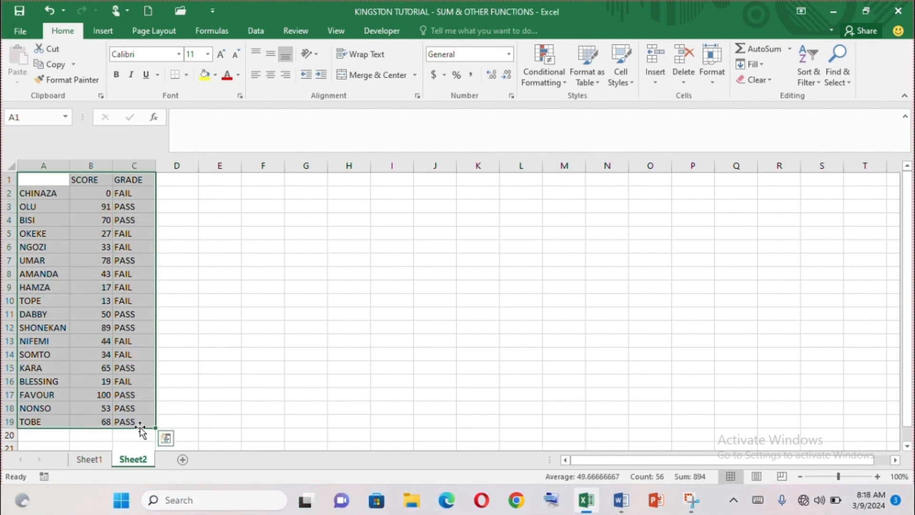
key("ctrl+c")
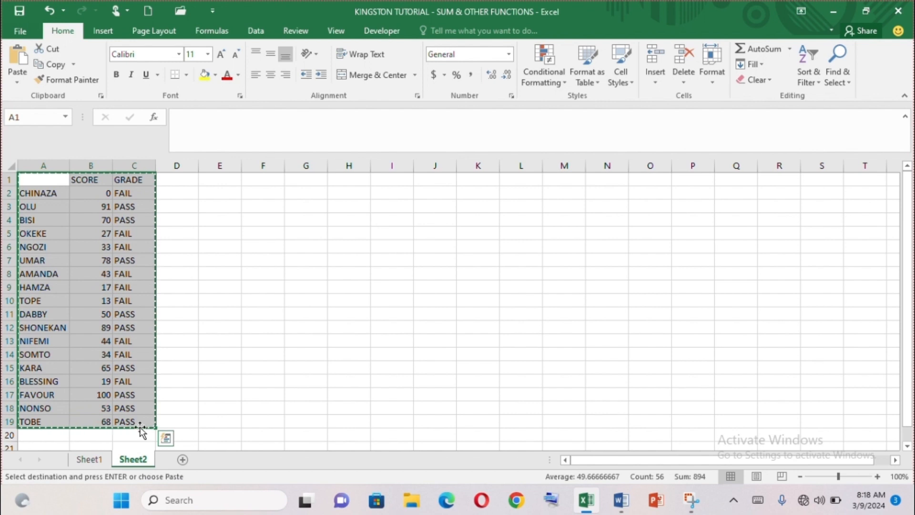
left_click(183, 459)
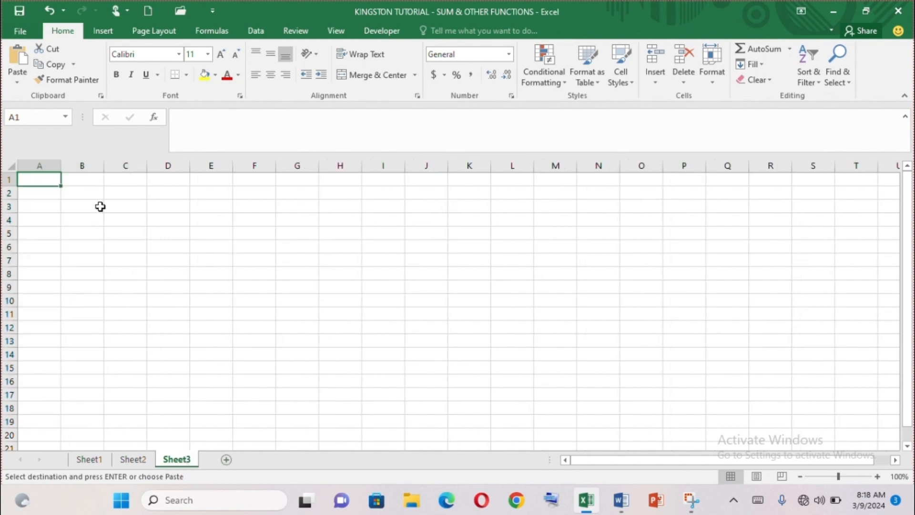
key("ctrl+v")
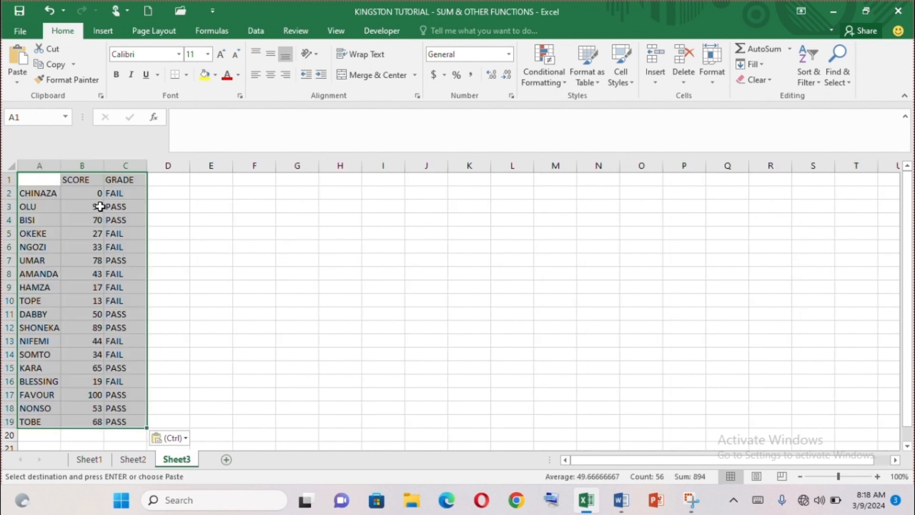
left_click(134, 460)
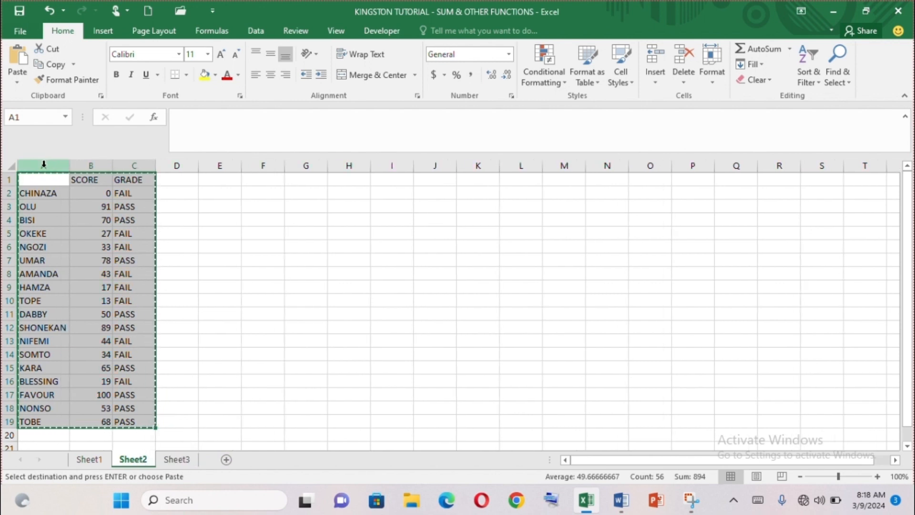
key("Escape")
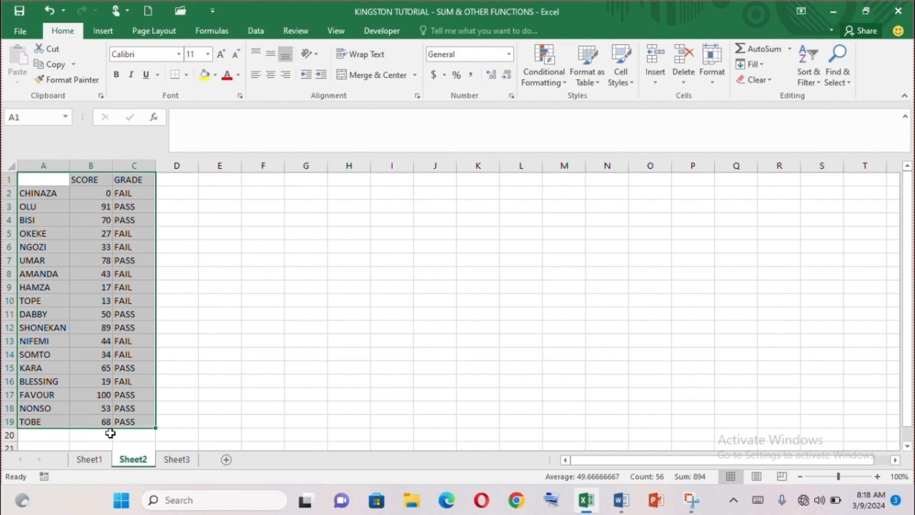
left_click(177, 460)
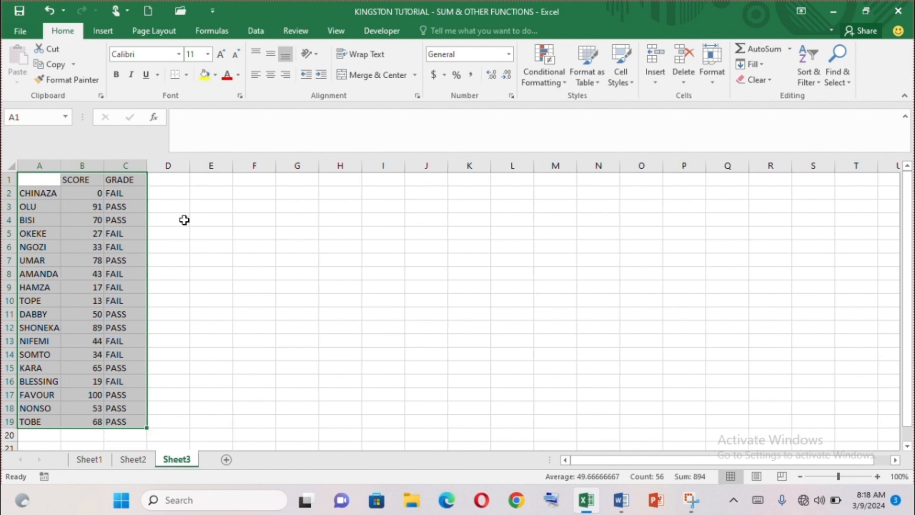
- Clear the grade formulas in C2:C19 on Sheet3, keeping the GRADE header, and select C2
left_click(130, 192)
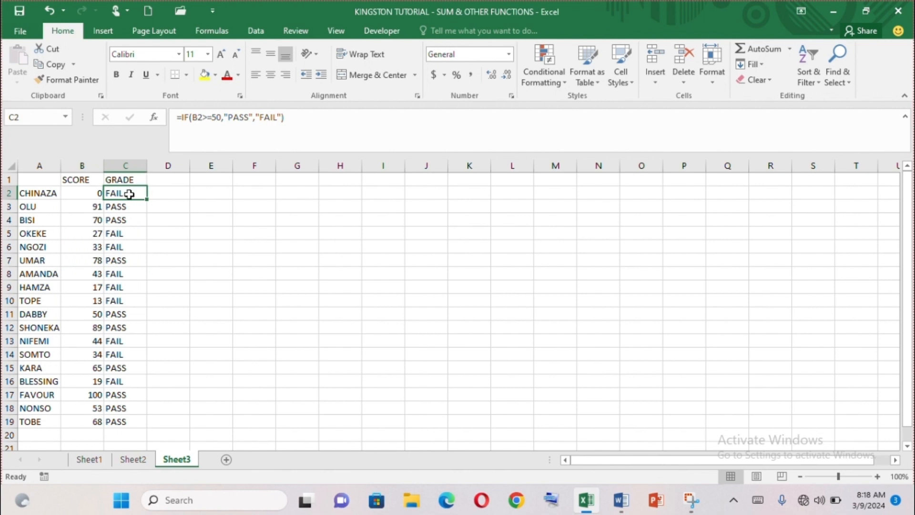
left_click_drag(131, 193, 138, 424)
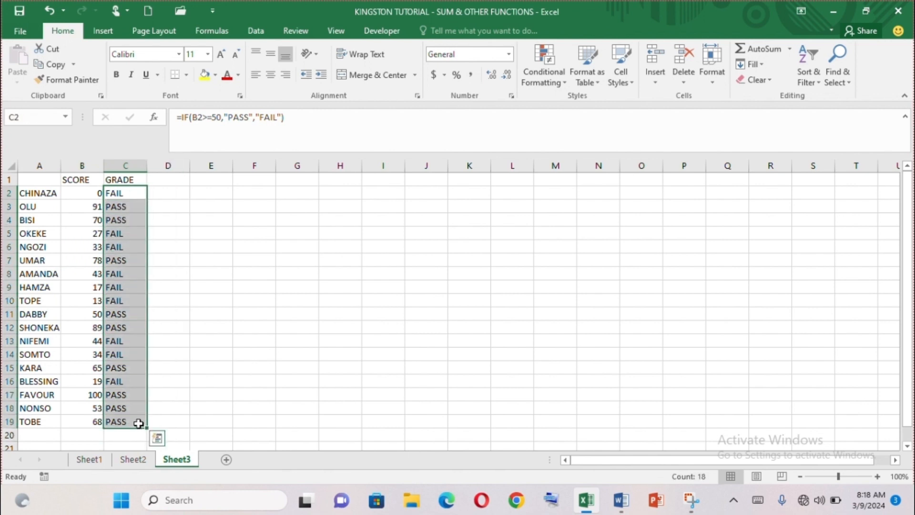
key("Delete")
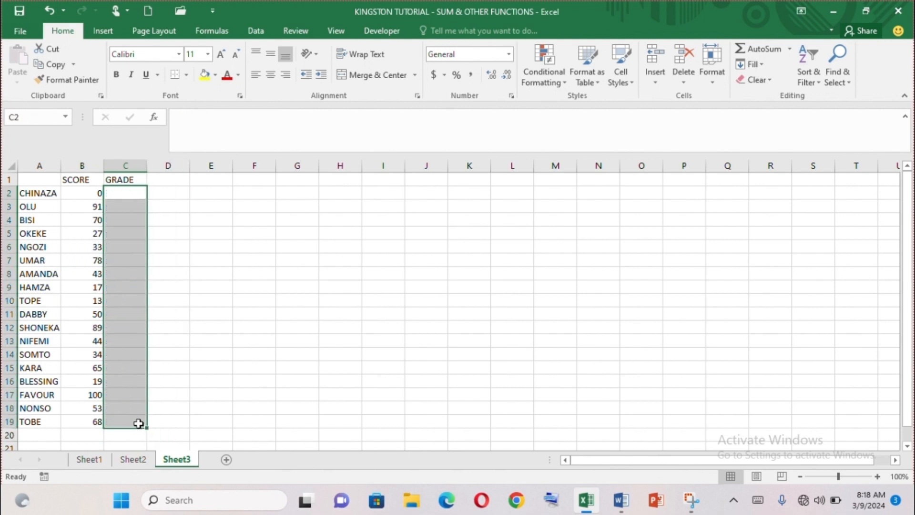
left_click(117, 195)
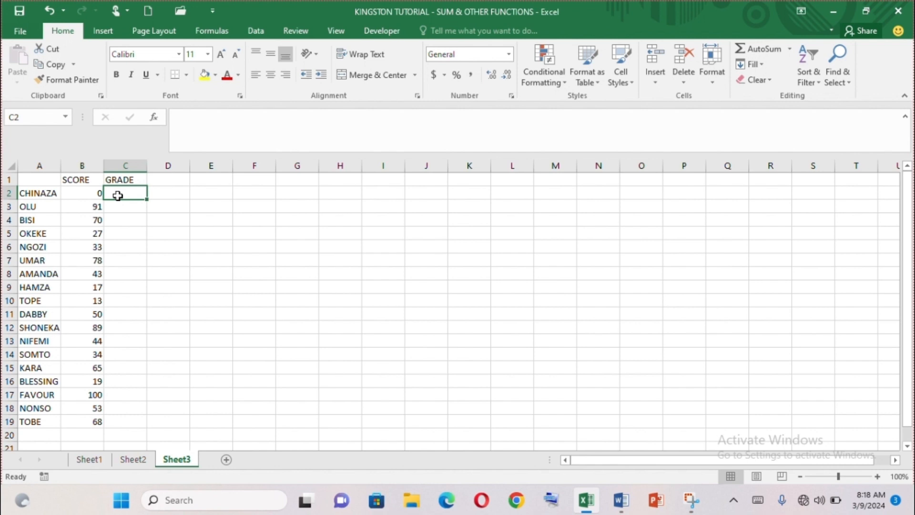
- Switch to the Word notes and review the condition, true and false parts of the IF syntax
key("alt+Tab")
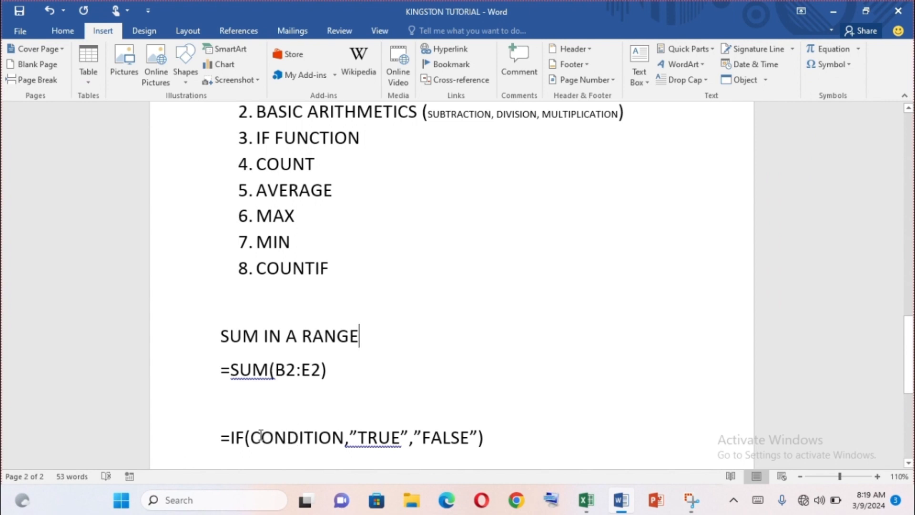
left_click_drag(253, 434, 345, 440)
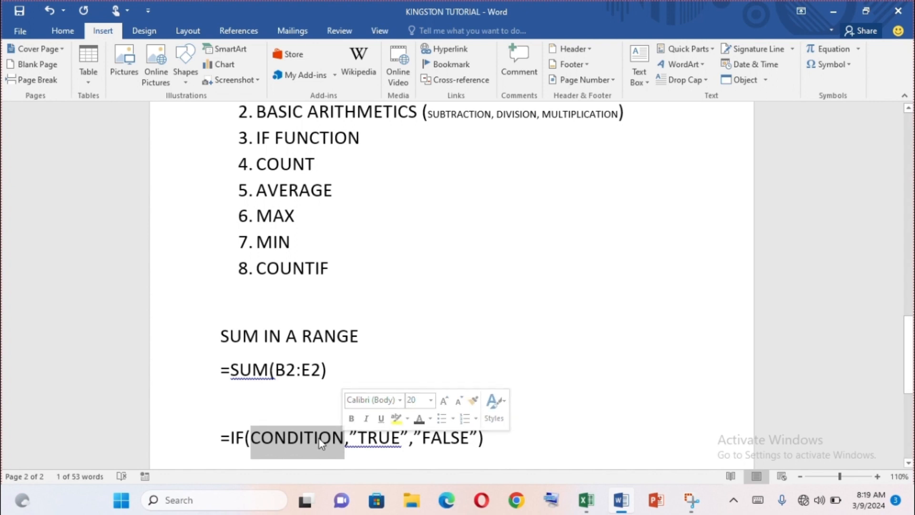
left_click(442, 437)
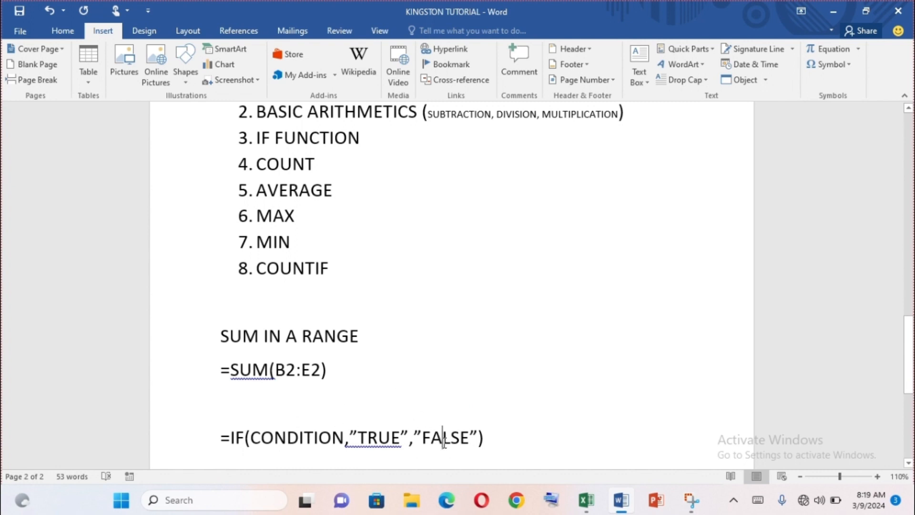
left_click(286, 436)
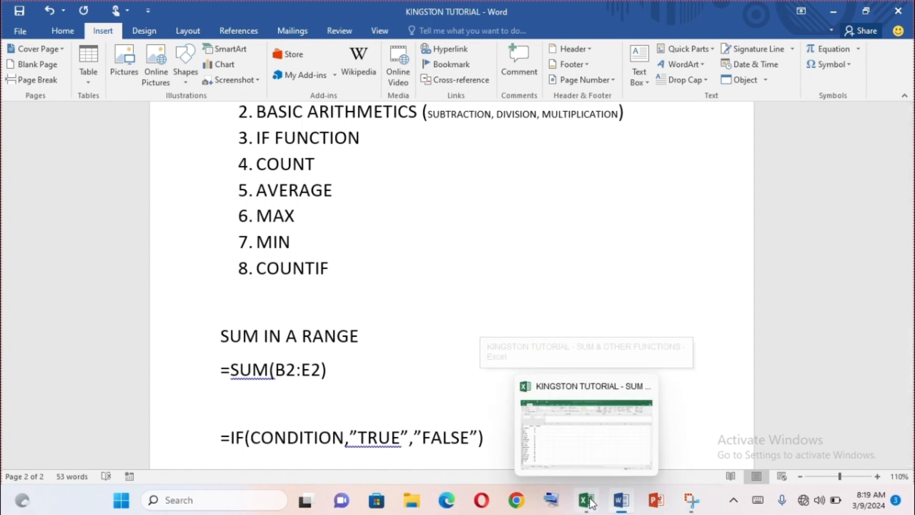
- Switch back to the Excel workbook and start an IF function with empty parentheses, =IF(), in C2 of Sheet3
left_click(593, 448)
type("=I")
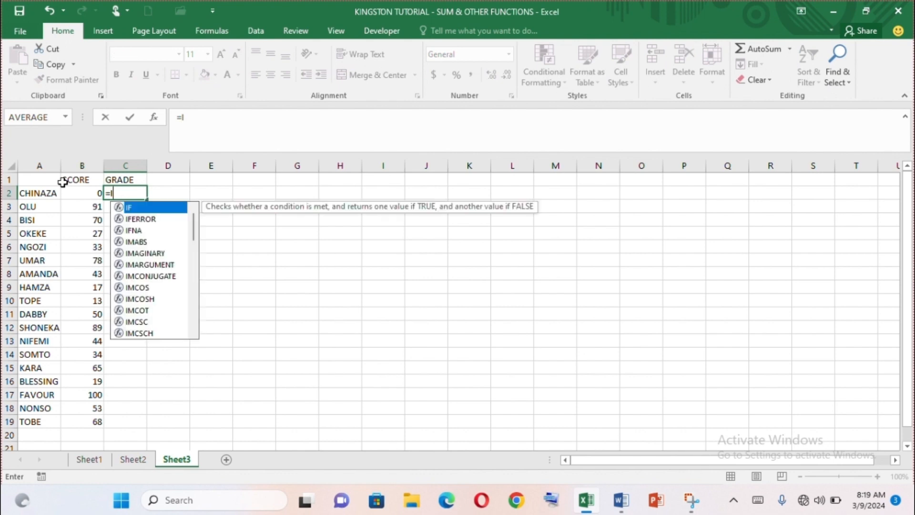
type("F()")
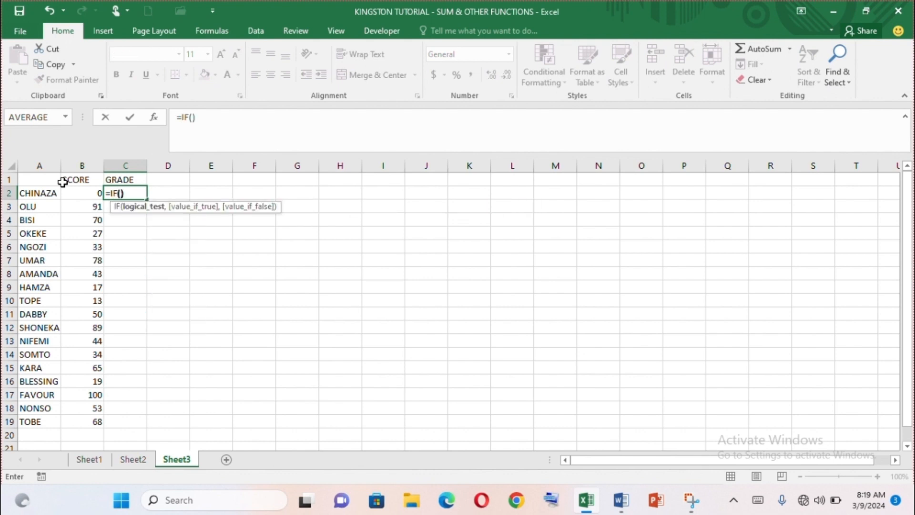
key("Return")
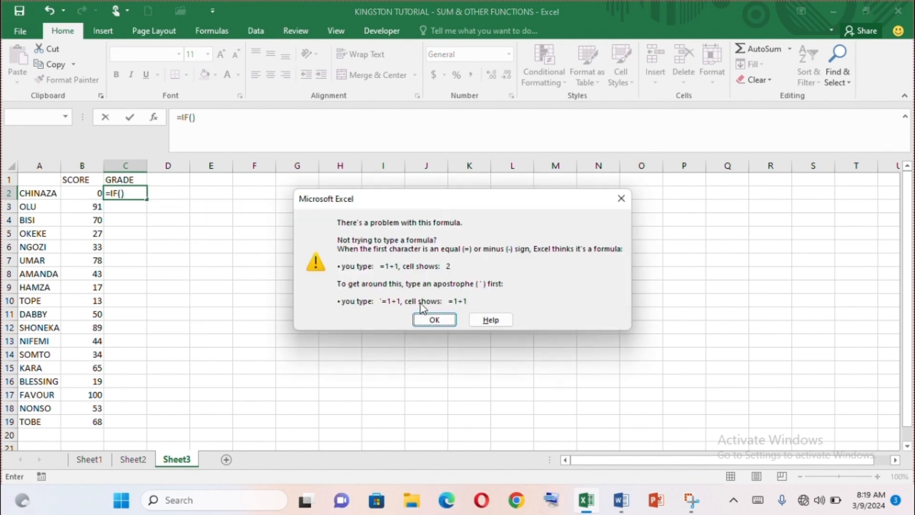
left_click(435, 320)
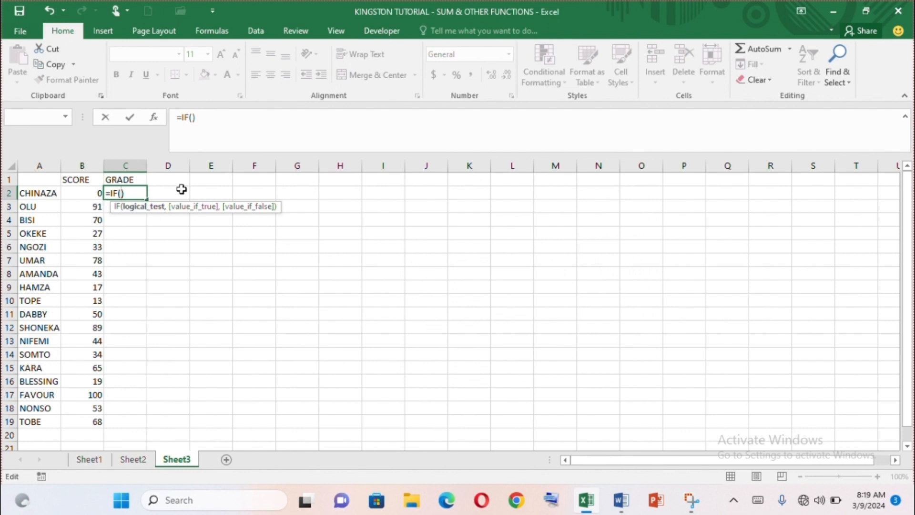
- Fill the IF function in C2 with the condition B2>=70 and the true value "A", ready for the false part
left_click(191, 117)
type("B2")
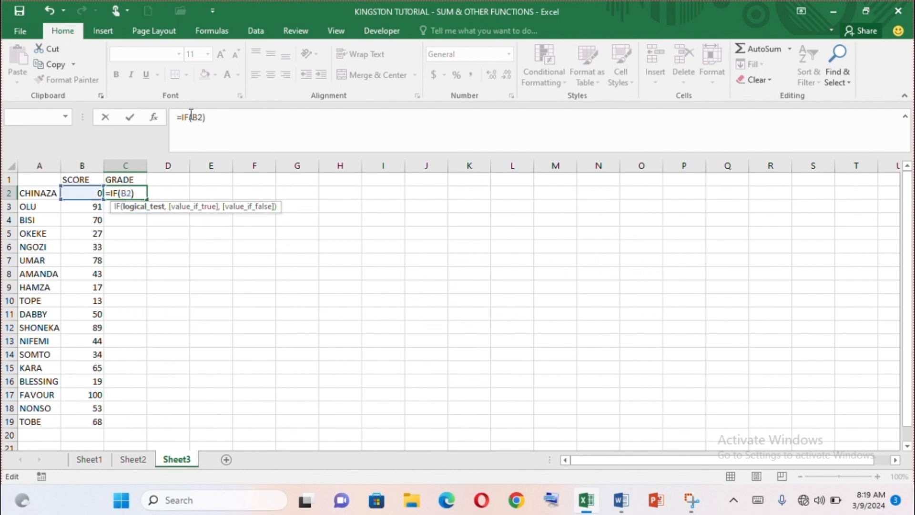
type(">=70,")
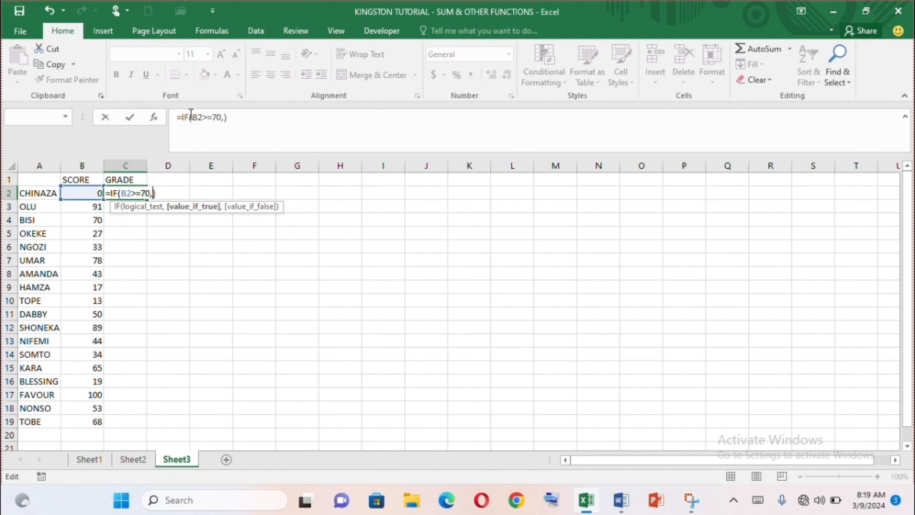
type("\"A\",")
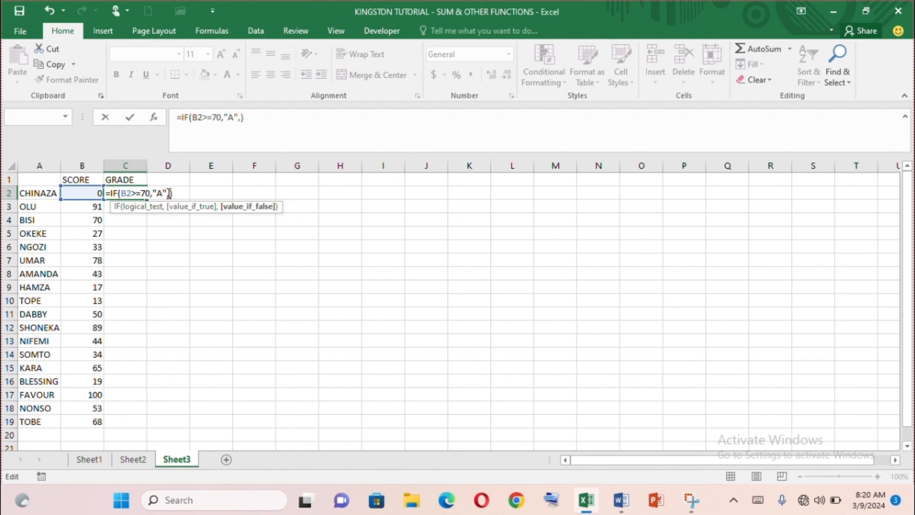
- Nest a second IF as the false part of the C2 formula, returning "B" when B2>=65
type("IF")
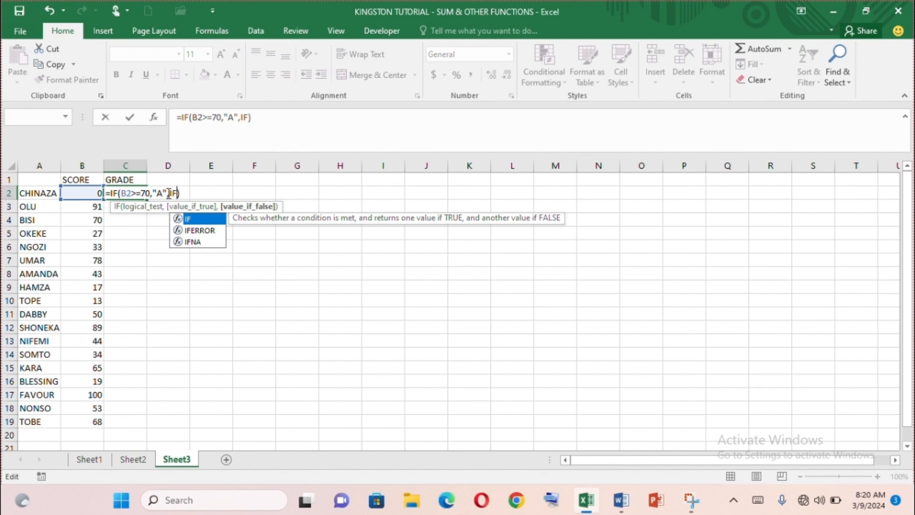
type("()")
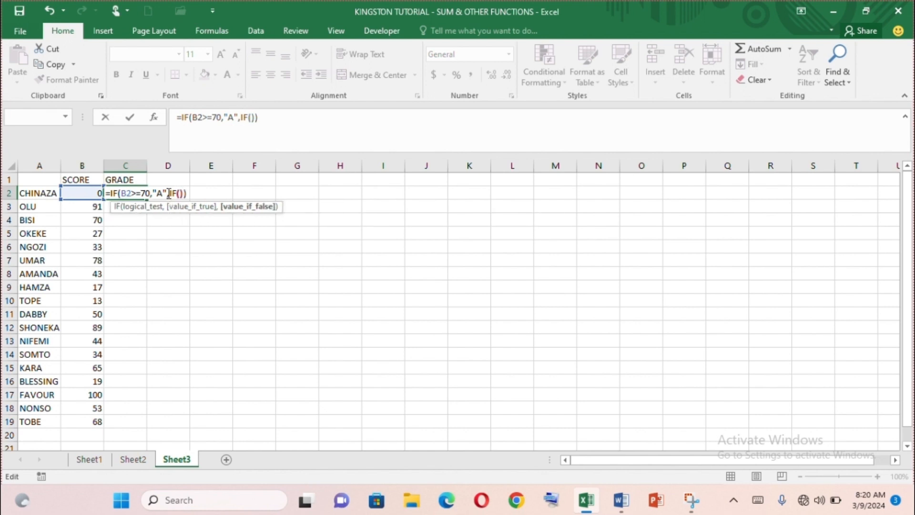
key("Left")
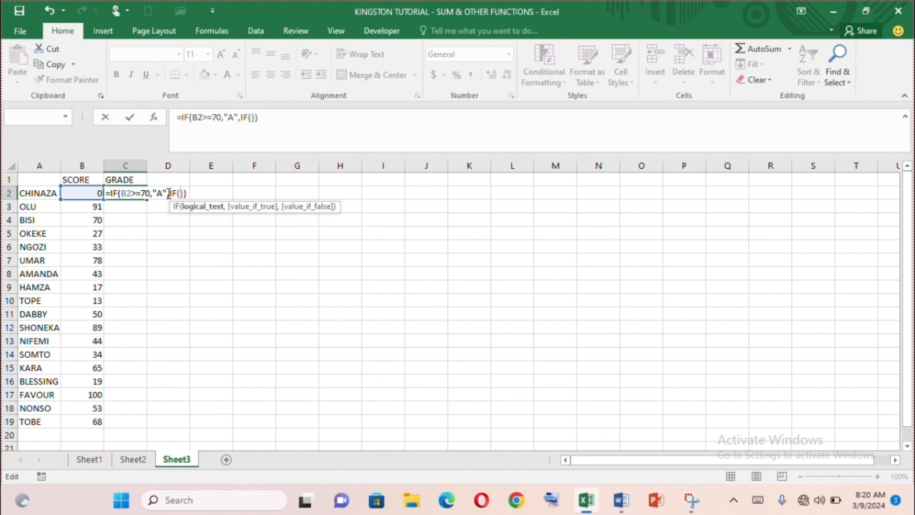
type("B2")
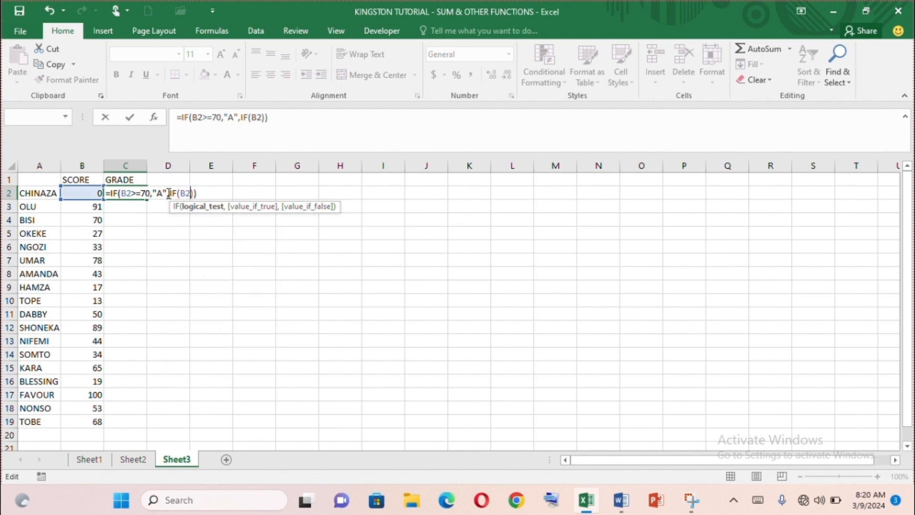
type(">=65,\"")
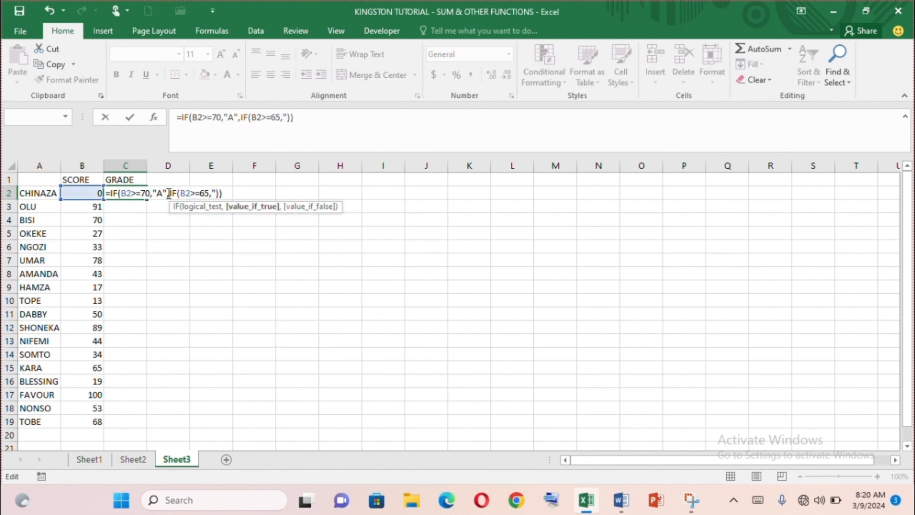
type("B\",")
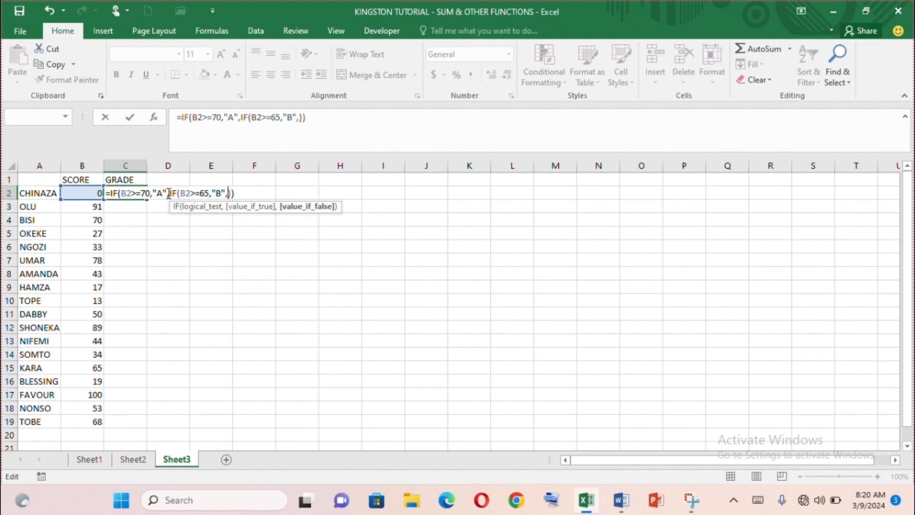
type("IF(")
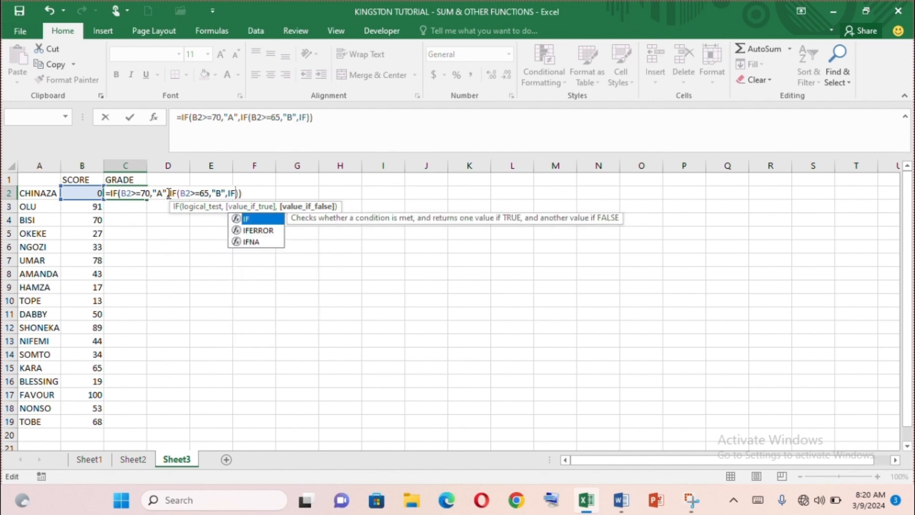
type(")")
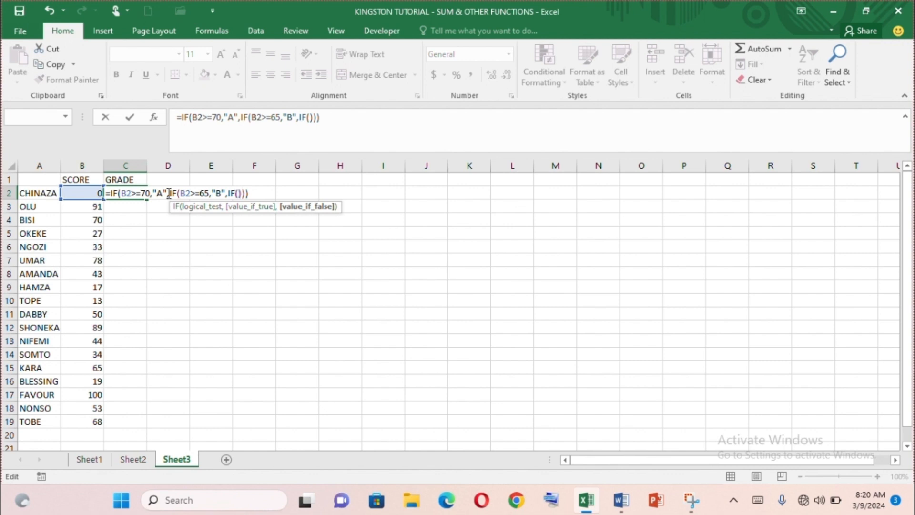
- Nest a third IF inside the C2 formula's false part, returning "C" when B2>=60
key("Delete")
type("B2")
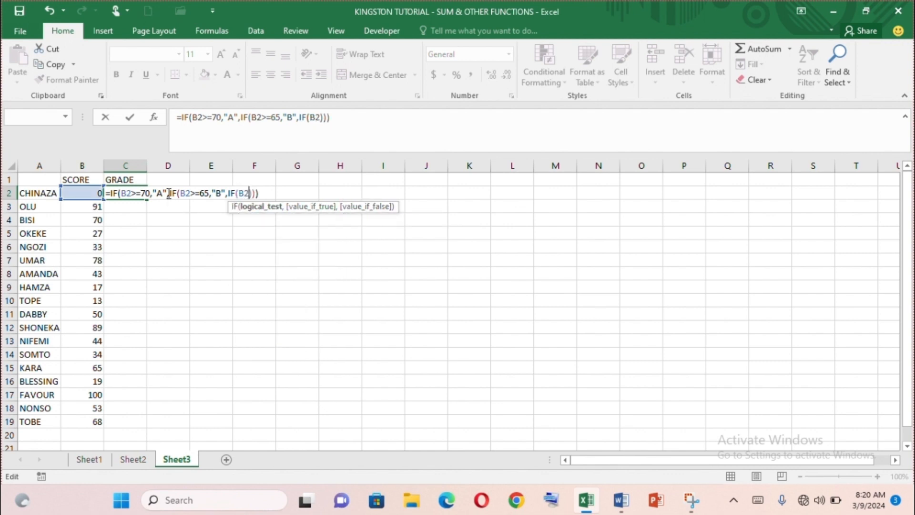
type(">=")
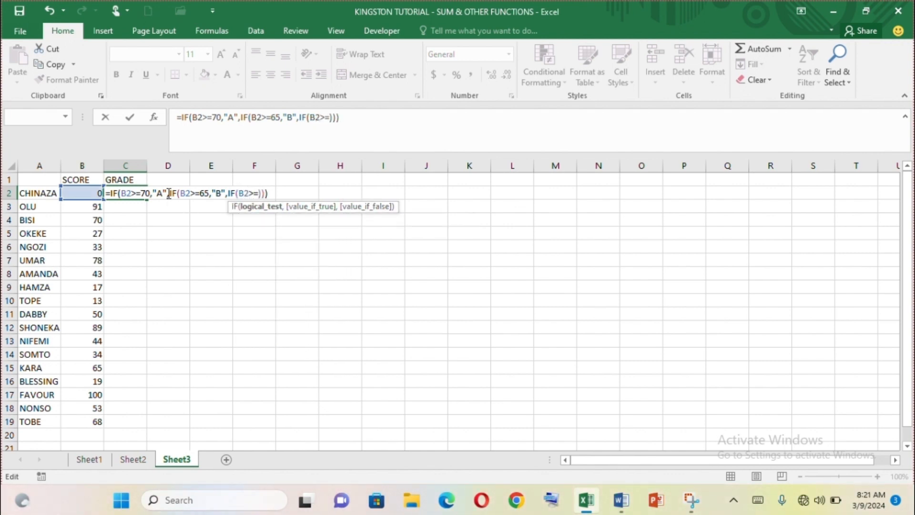
type("60")
type(",\"")
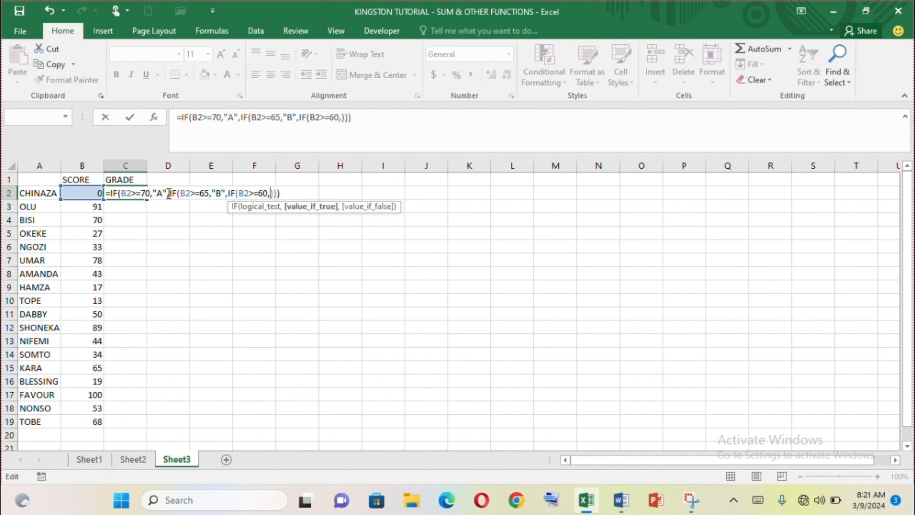
type("C\",")
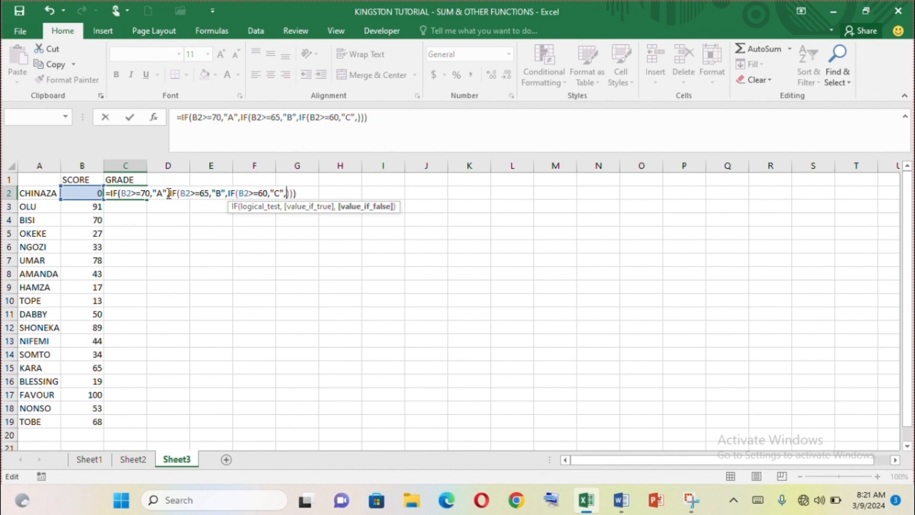
- Nest a fourth IF inside the C2 formula's false part, returning "D" when B2>=50
type("IF(")
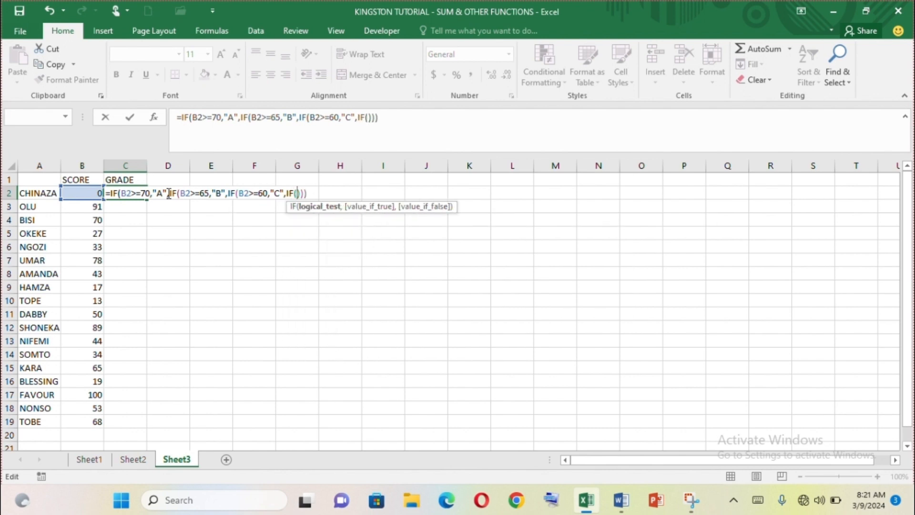
type(")")
key("Left")
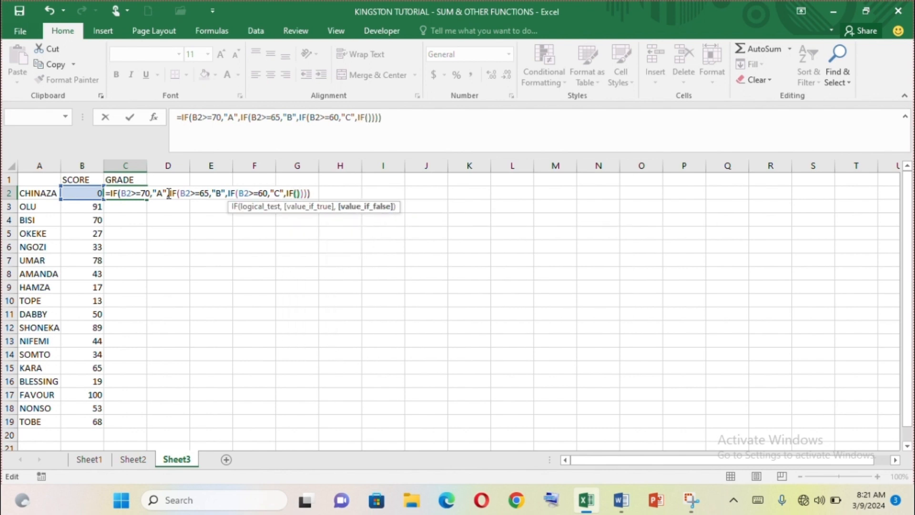
type("B2>")
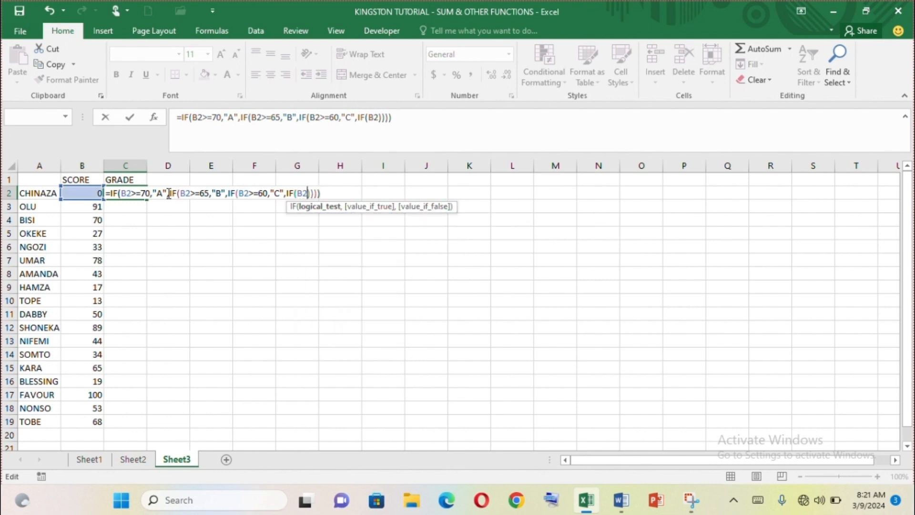
type("=50")
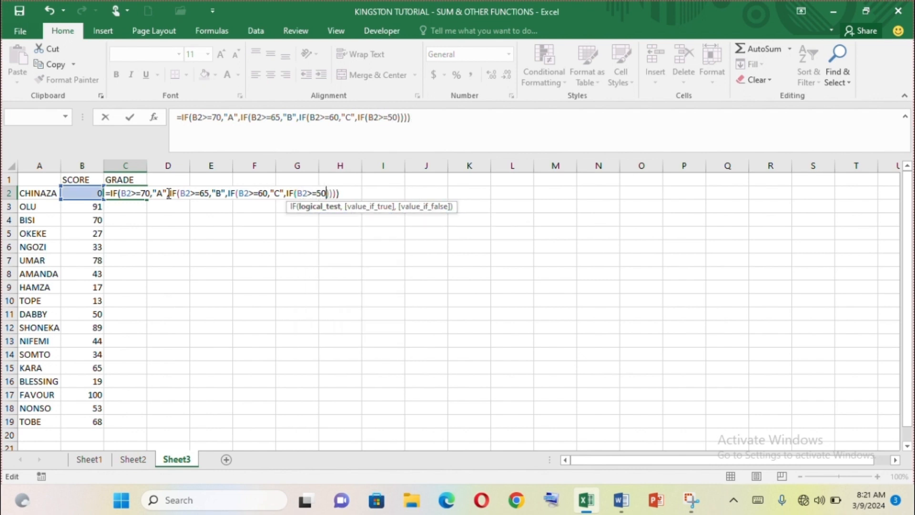
type(",\"")
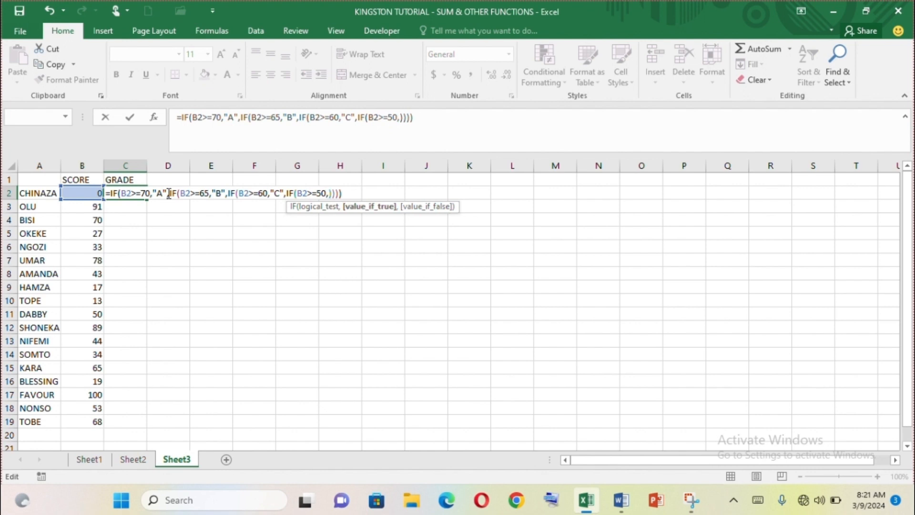
type("D\",")
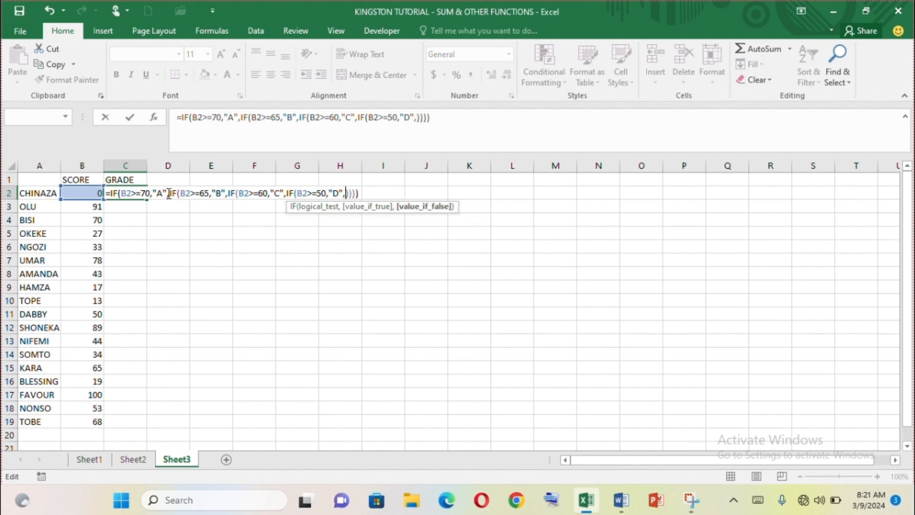
type("IF")
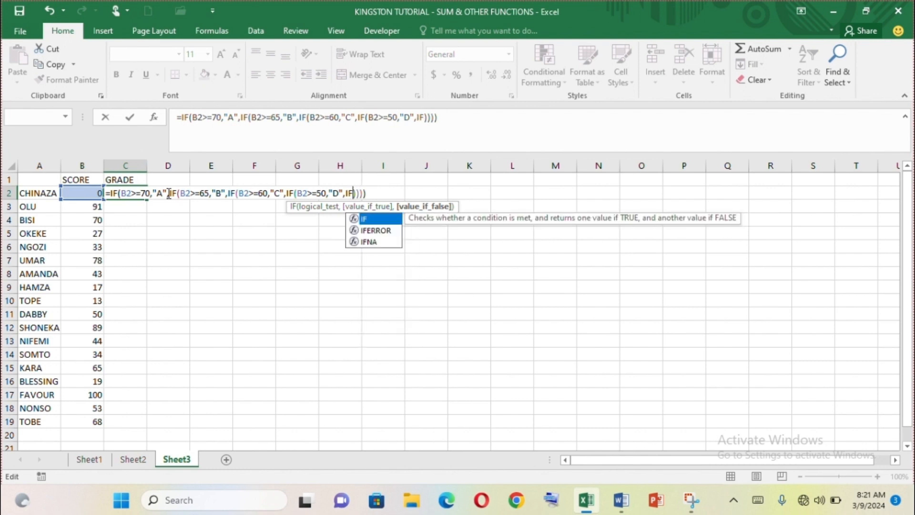
type("()")
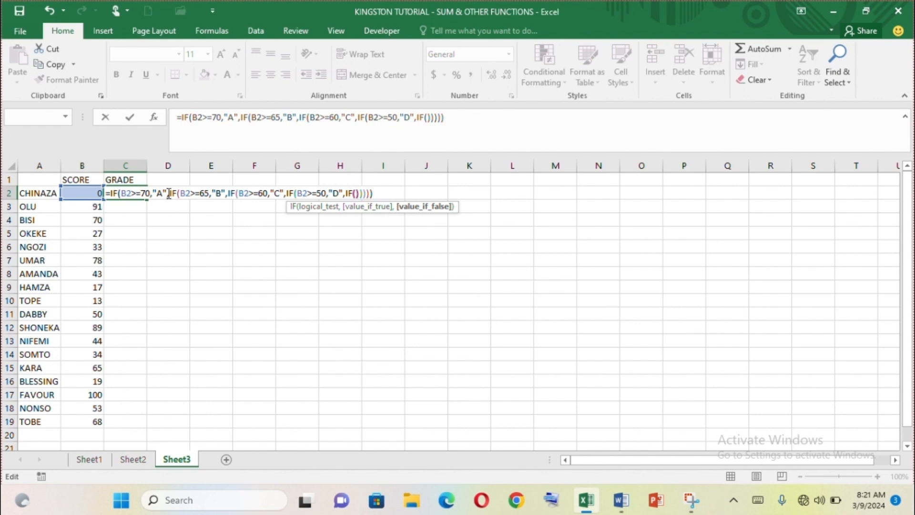
- Nest a fifth IF inside the C2 formula's false part, returning "E" when B2>=40
key("Left")
type("B2>")
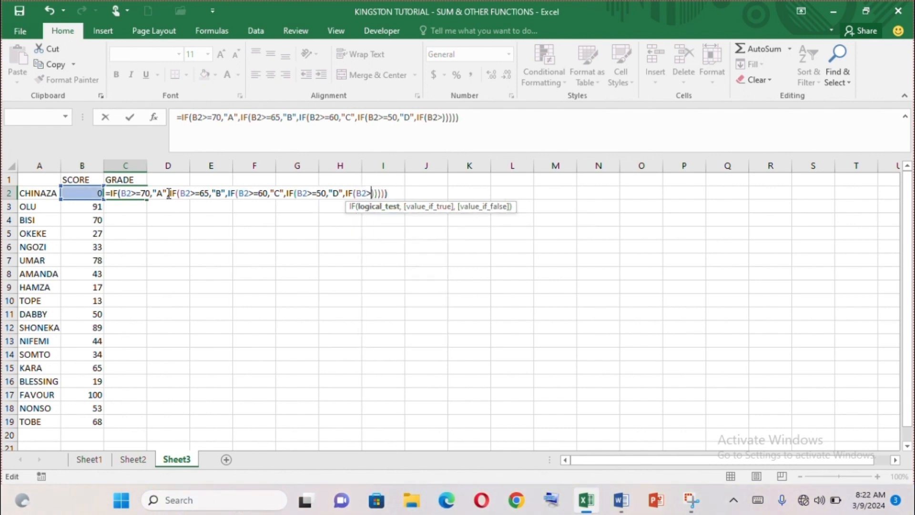
type("=4")
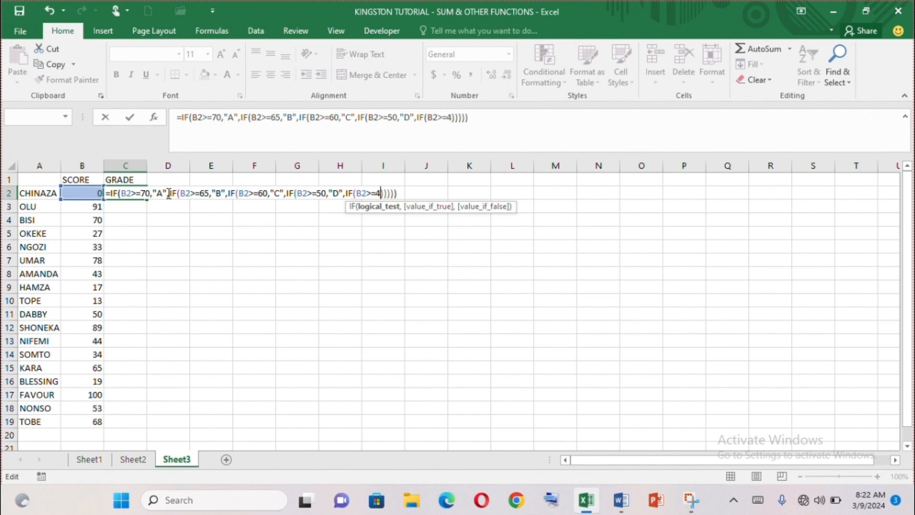
type("0,\"E\"")
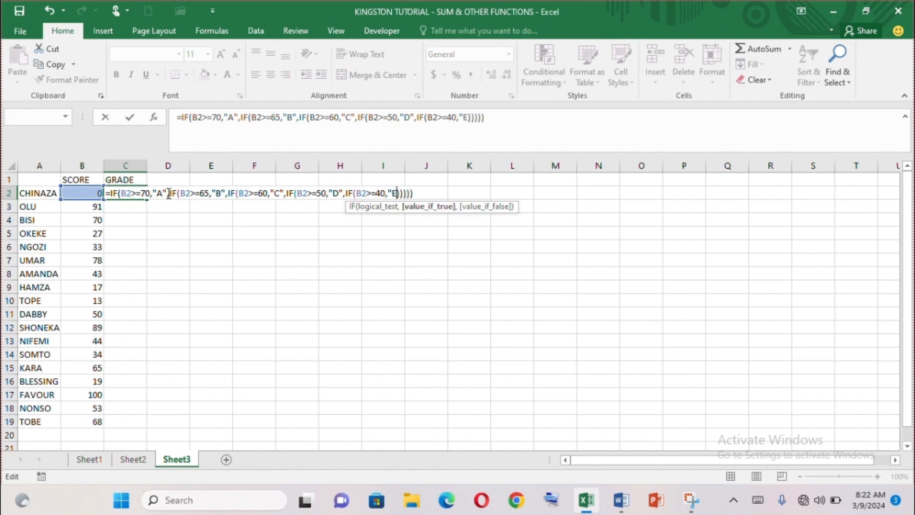
type("\"")
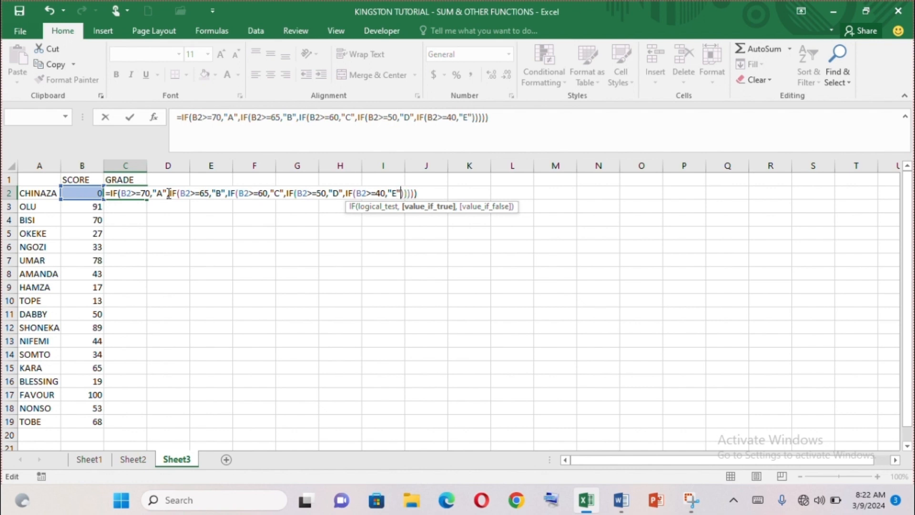